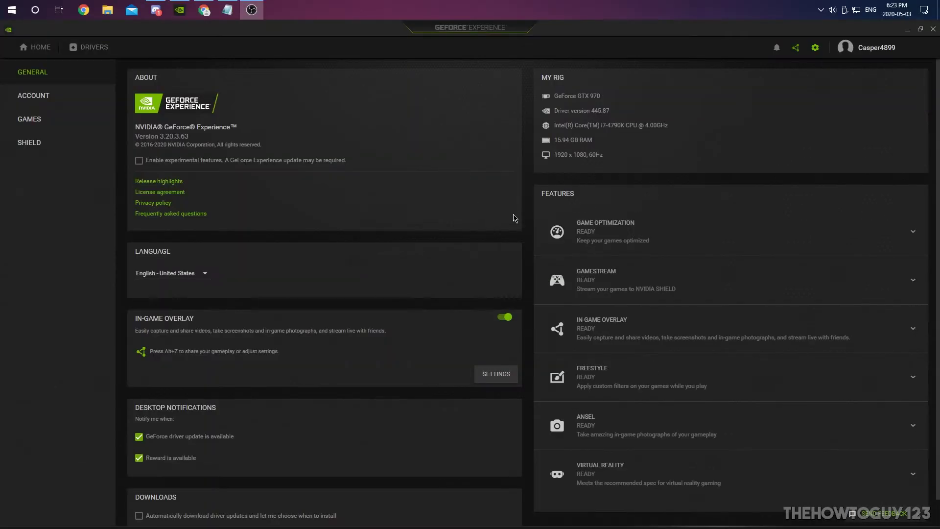
Open the driver section of GeForce Experience to check the installed driver.
{"action": "left_click", "coordinate": [92, 49]}
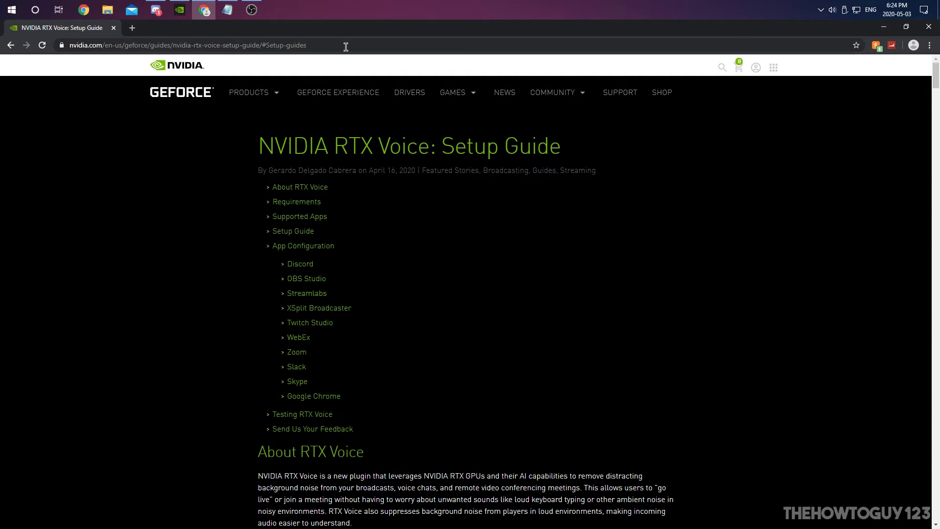
Switch to Chrome and download the app from the Setup Guide section of NVIDIA's RTX Voice setup guide.
{"action": "left_click", "coordinate": [346, 46]}
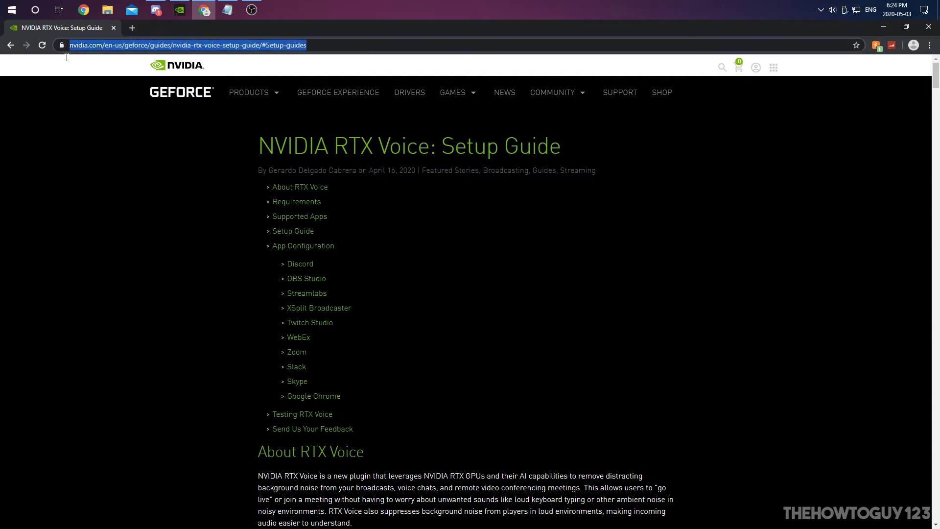
{"action": "left_click", "coordinate": [195, 184]}
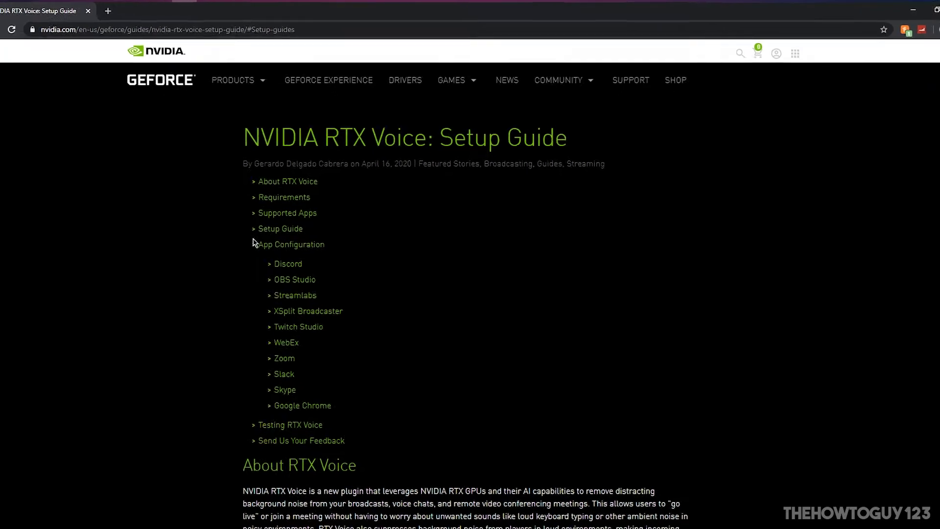
{"action": "scroll", "coordinate": [254, 242], "scroll_direction": "down", "scroll_amount": 10}
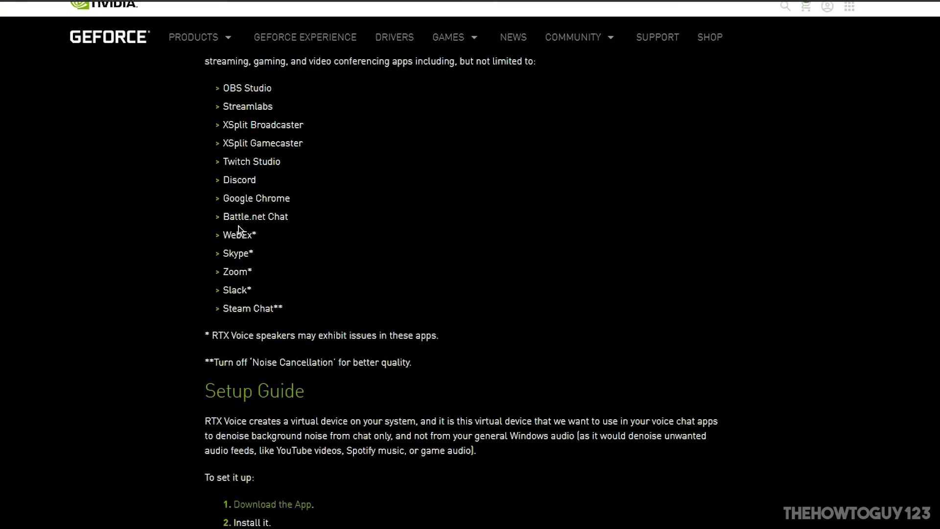
{"action": "scroll", "coordinate": [260, 329], "scroll_direction": "down", "scroll_amount": 2}
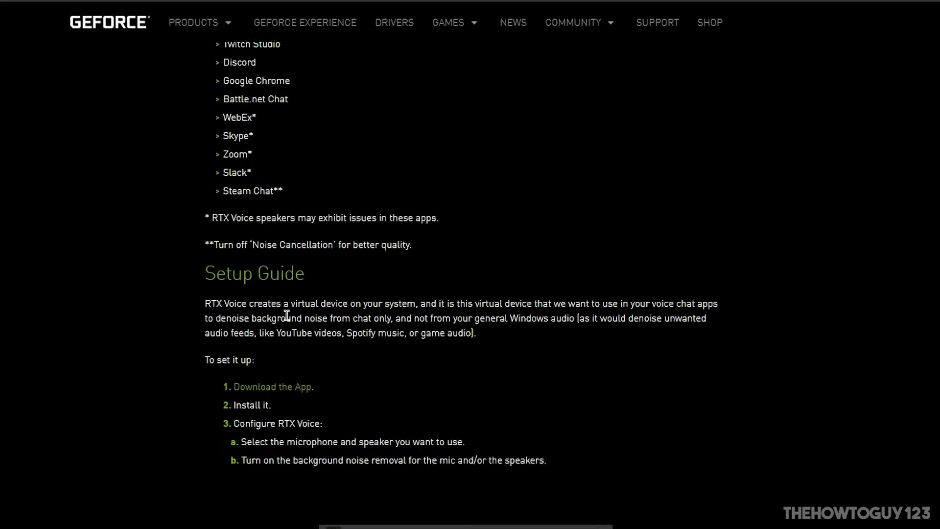
{"action": "left_click", "coordinate": [275, 386]}
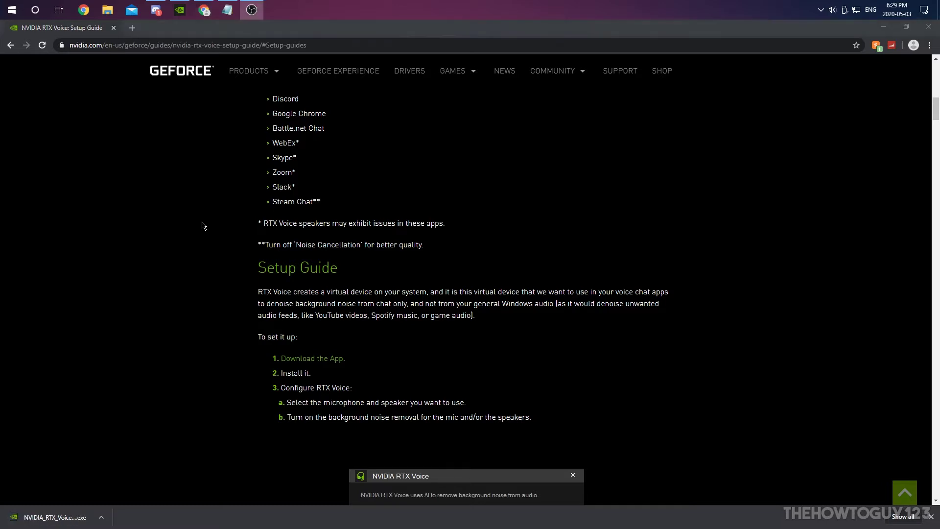
Show the downloaded NVIDIA_RTX_Voice_v0.5.12.6.exe in its folder and move it onto the desktop, clear of other windows.
{"action": "right_click", "coordinate": [69, 513]}
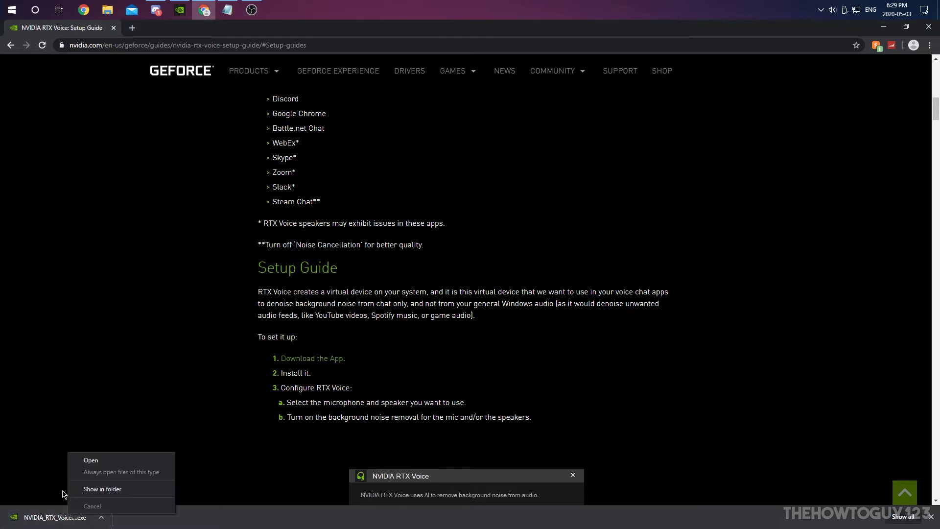
{"action": "left_click", "coordinate": [86, 490]}
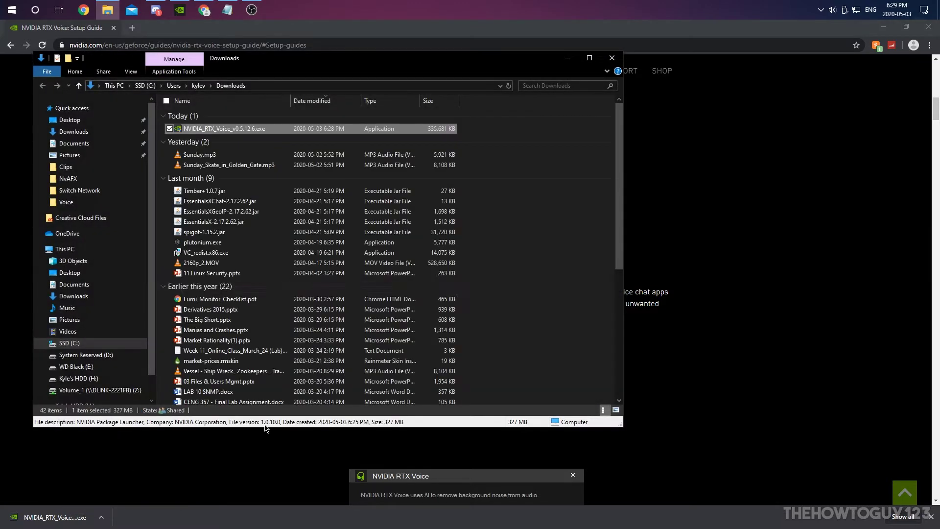
{"action": "left_click", "coordinate": [883, 26]}
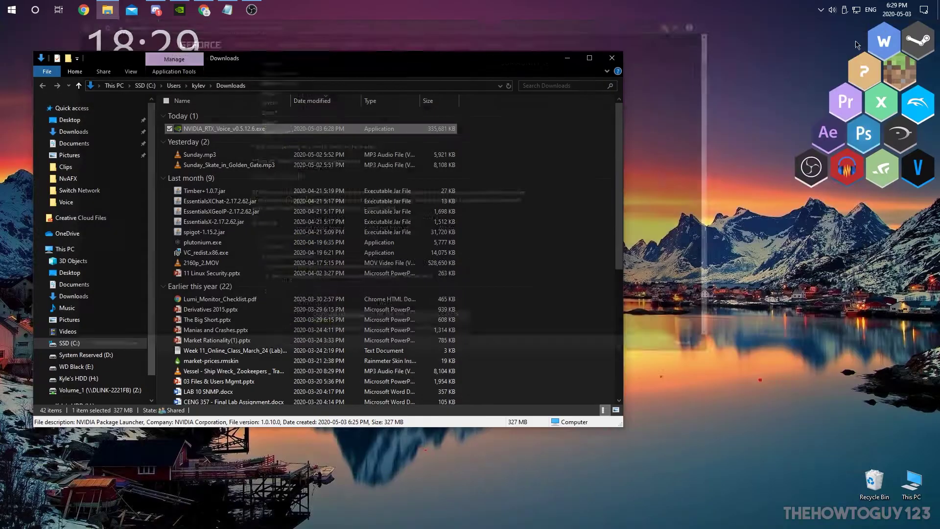
{"action": "left_click_drag", "start_coordinate": [229, 128], "coordinate": [690, 147]}
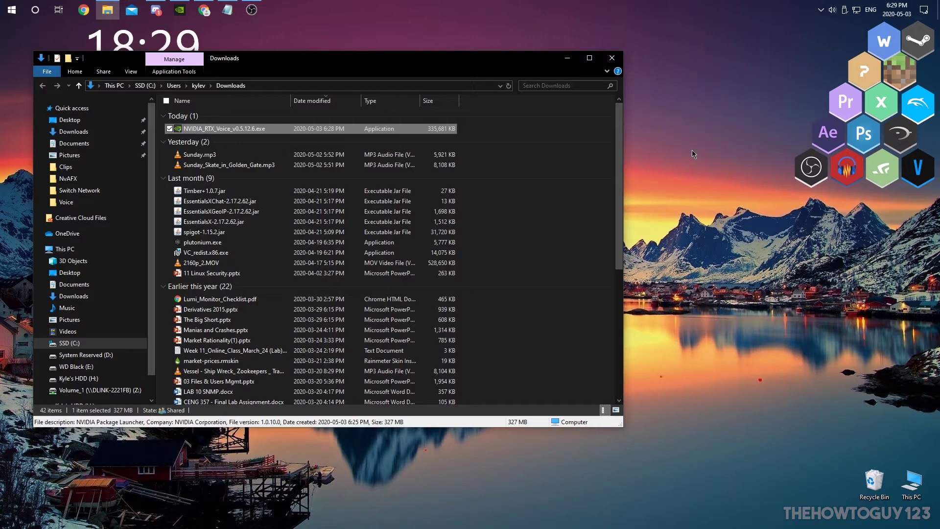
{"action": "left_click", "coordinate": [568, 58]}
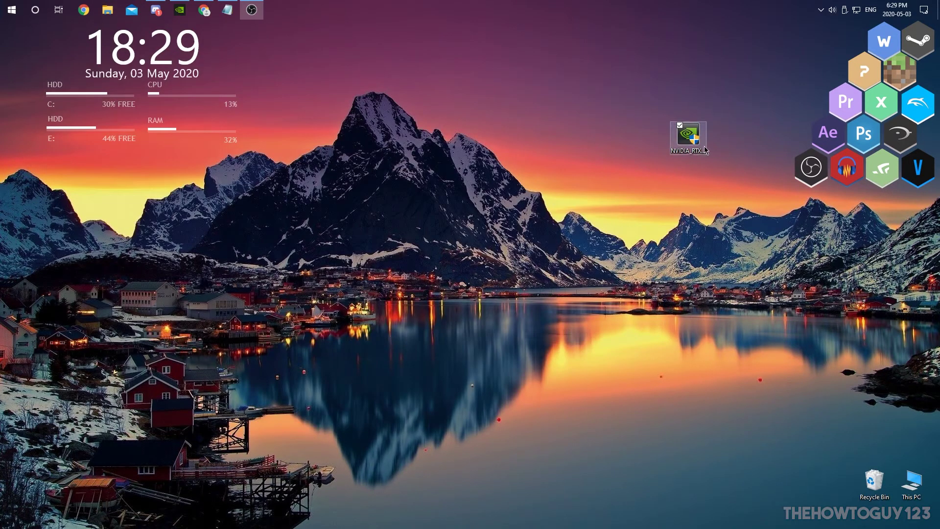
{"action": "left_click_drag", "start_coordinate": [697, 164], "coordinate": [399, 166]}
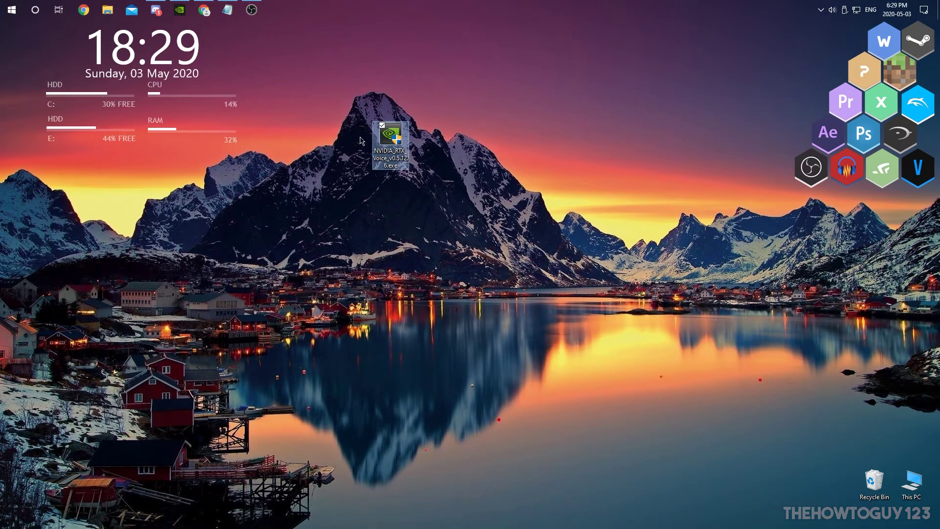
Run the RTX Voice installer from the desktop so it extracts its files, and close it after the system check.
{"action": "double_click", "coordinate": [399, 166]}
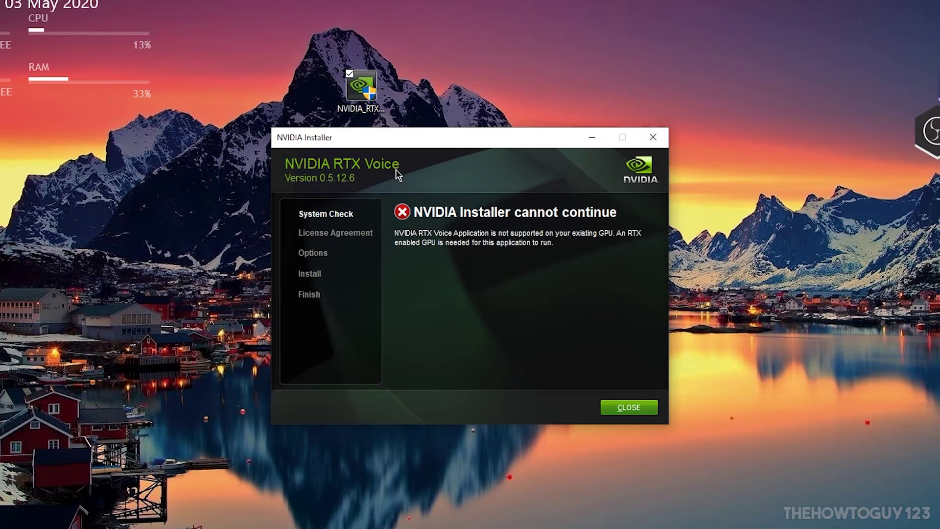
{"action": "left_click", "coordinate": [631, 410]}
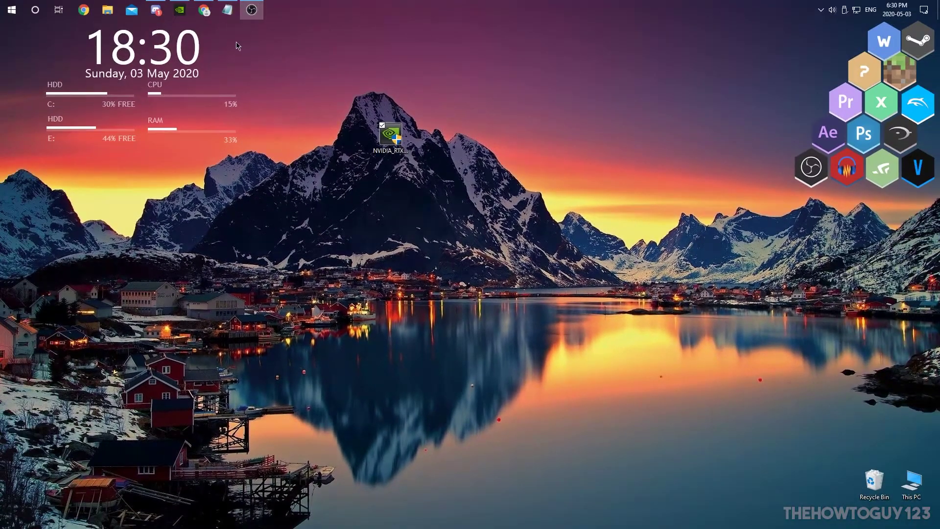
Open the folder C:\temp\NVRTXVoice\NvAFX in File Explorer and copy its path.
{"action": "left_click", "coordinate": [108, 10]}
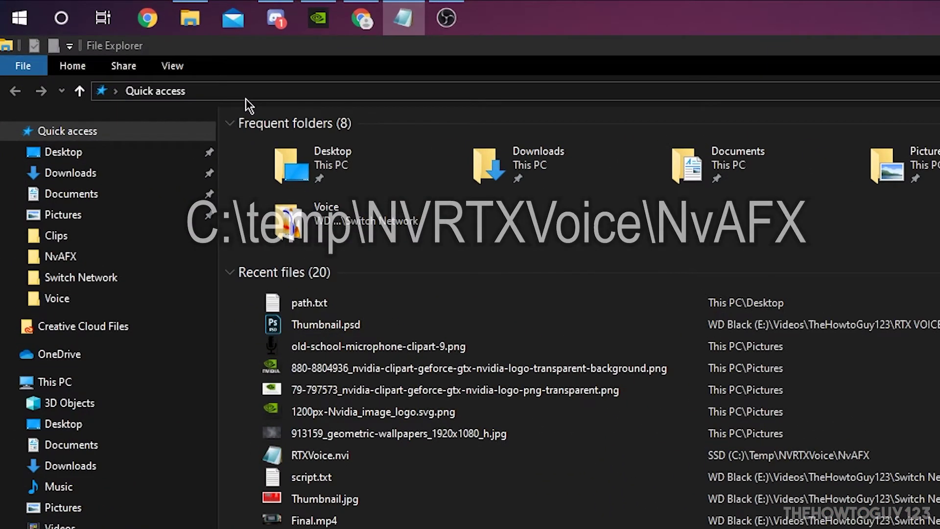
{"action": "left_click", "coordinate": [189, 92]}
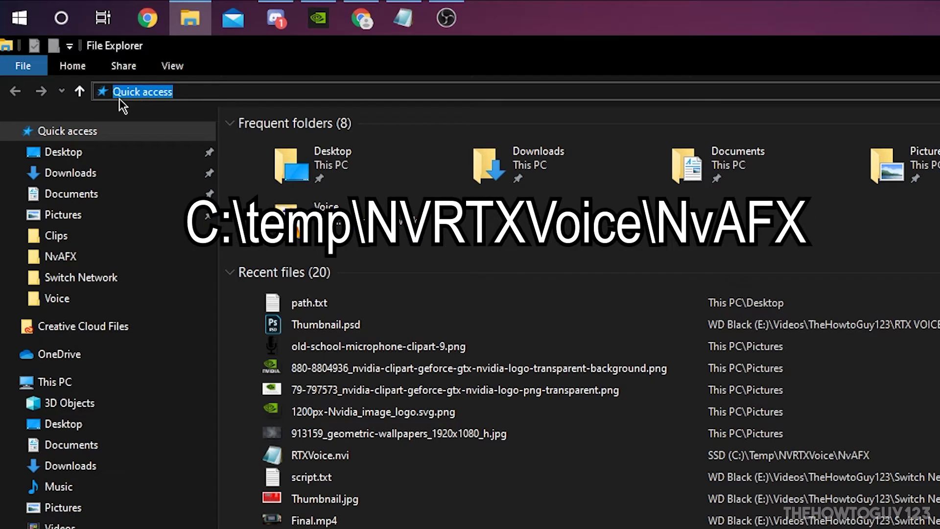
{"action": "type", "text": "C:\\temp\\NVRTXVoice\\NvAFX"}
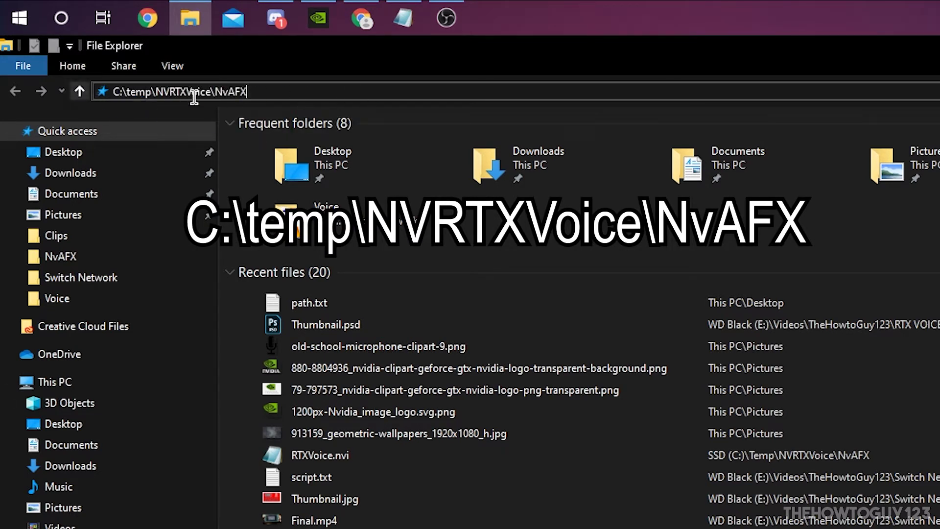
{"action": "left_click_drag", "start_coordinate": [326, 89], "coordinate": [104, 86]}
{"action": "key", "text": "ctrl+c"}
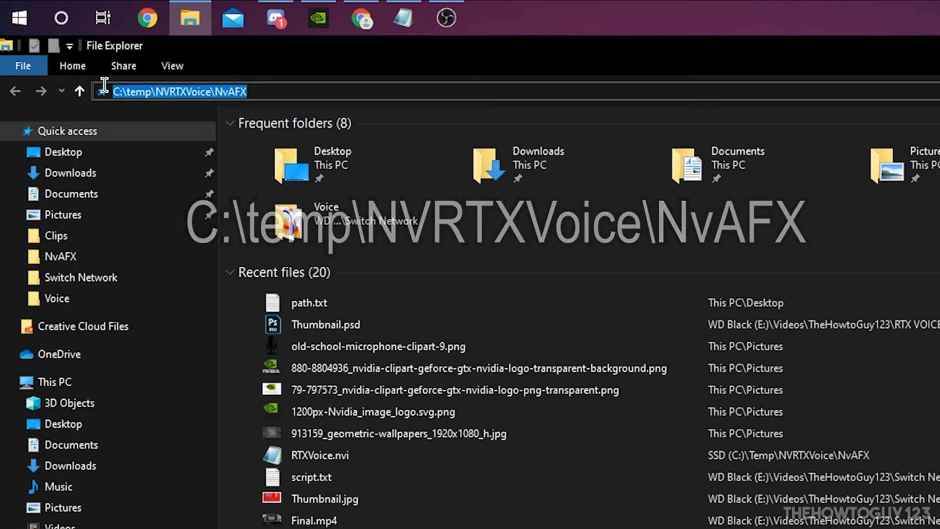
{"action": "left_click", "coordinate": [257, 91]}
{"action": "key", "text": "Return"}
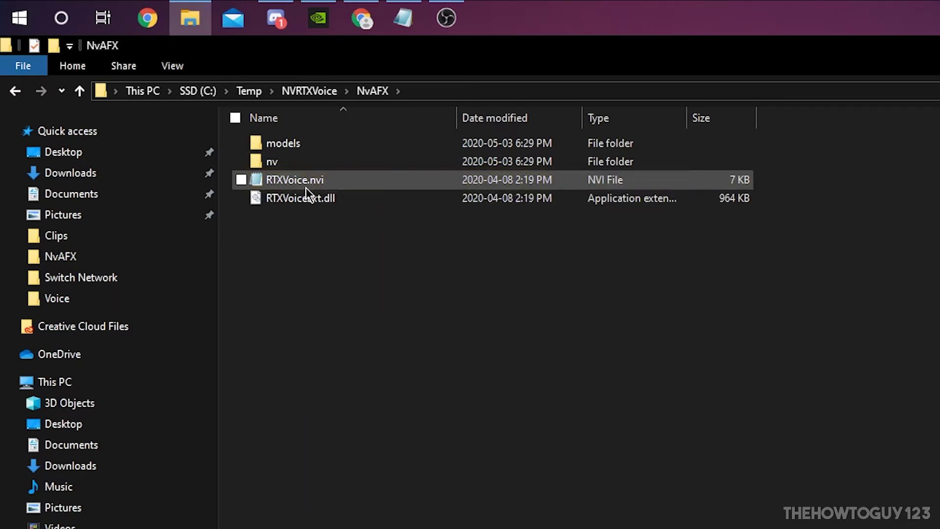
Search Windows for Notepad and launch it.
{"action": "left_click", "coordinate": [20, 18]}
{"action": "type", "text": "note"}
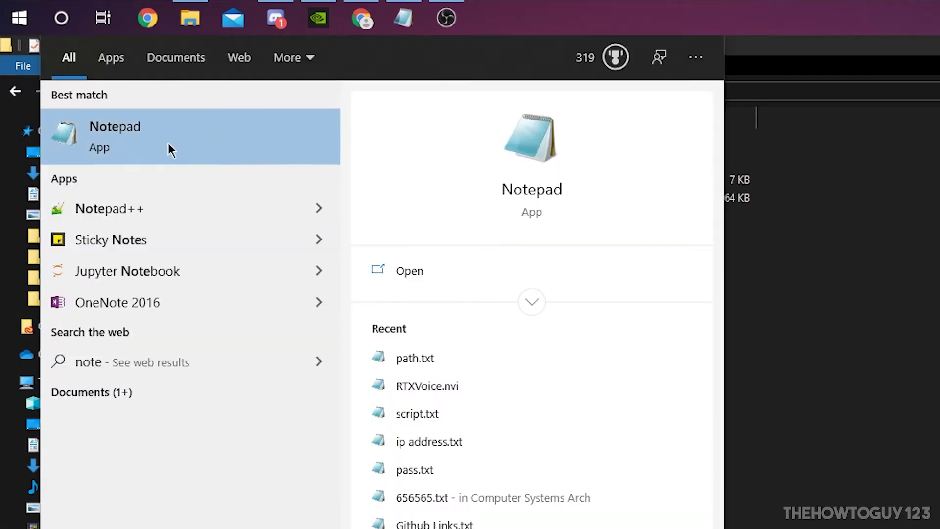
{"action": "right_click", "coordinate": [168, 146]}
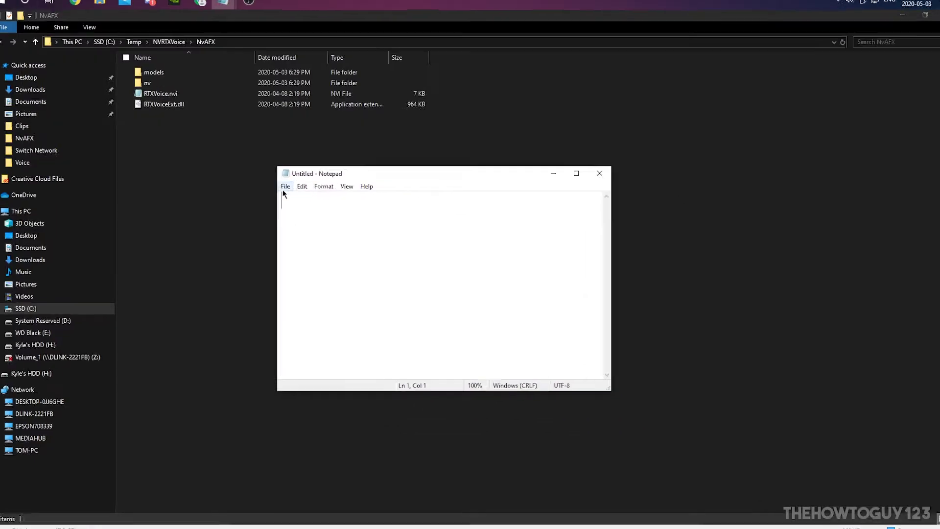
Open RTXVoice.nvi from C:\temp\NVRTXVoice\NvAFX in Notepad, using the copied path and the All Files (*.*) filter.
{"action": "left_click", "coordinate": [265, 137]}
{"action": "left_click", "coordinate": [322, 182]}
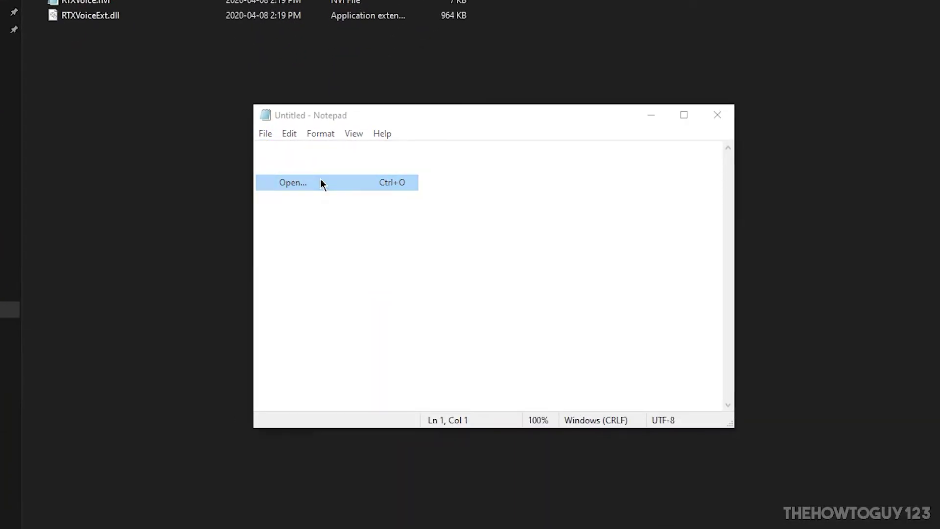
{"action": "left_click", "coordinate": [463, 177]}
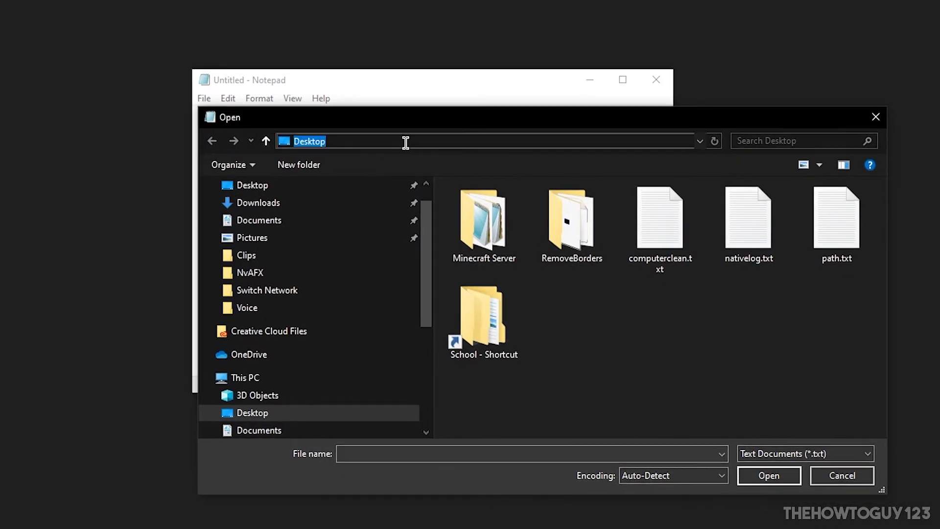
{"action": "key", "text": "ctrl+v"}
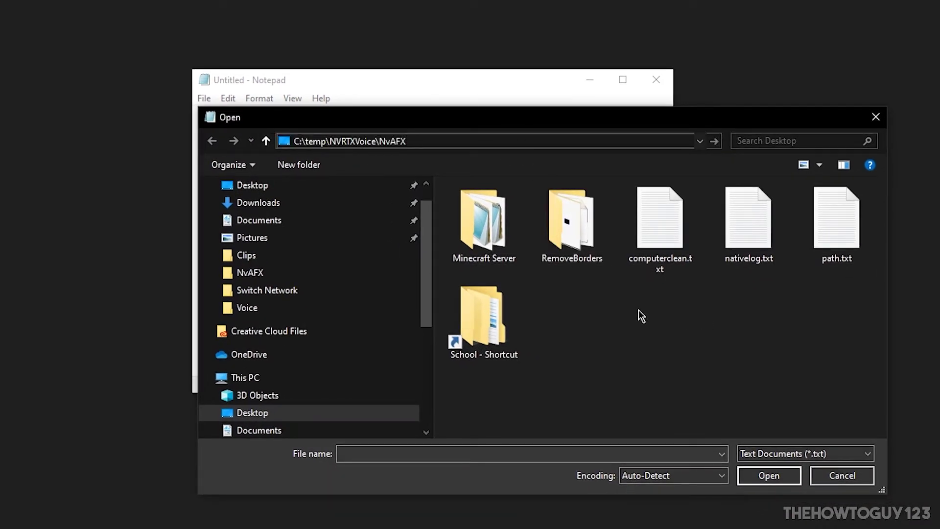
{"action": "key", "text": "Return"}
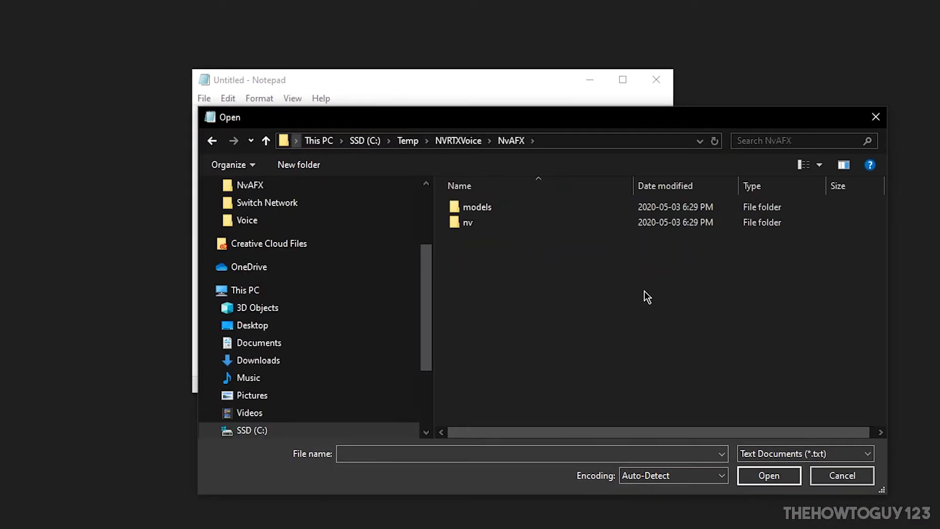
{"action": "left_click", "coordinate": [778, 453]}
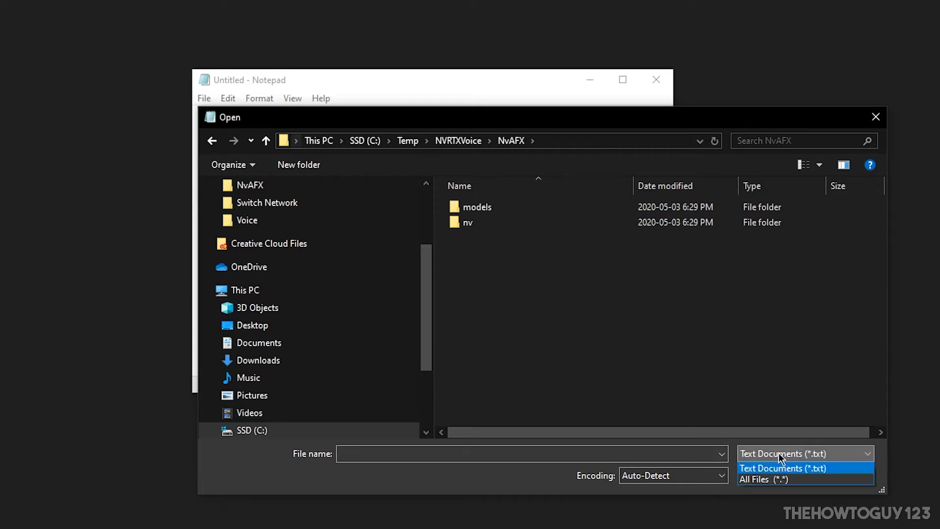
{"action": "left_click", "coordinate": [762, 479]}
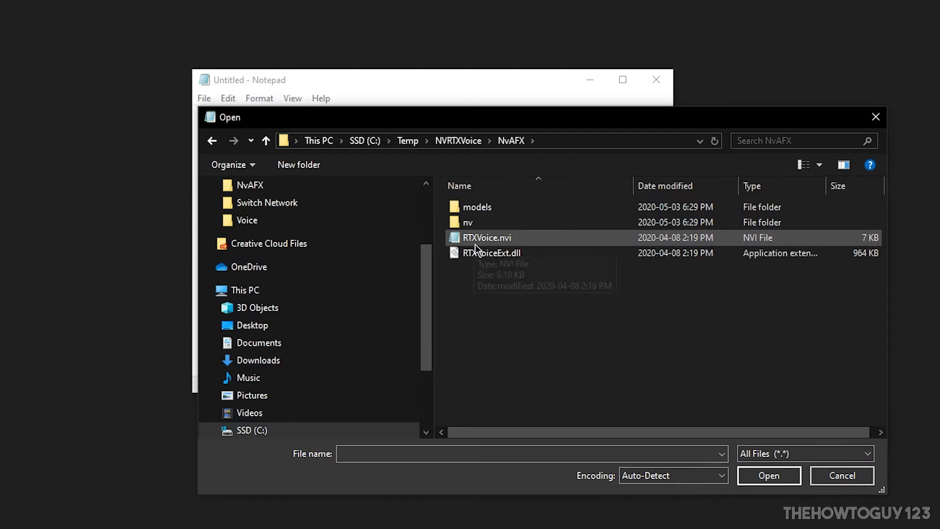
{"action": "double_click", "coordinate": [498, 240]}
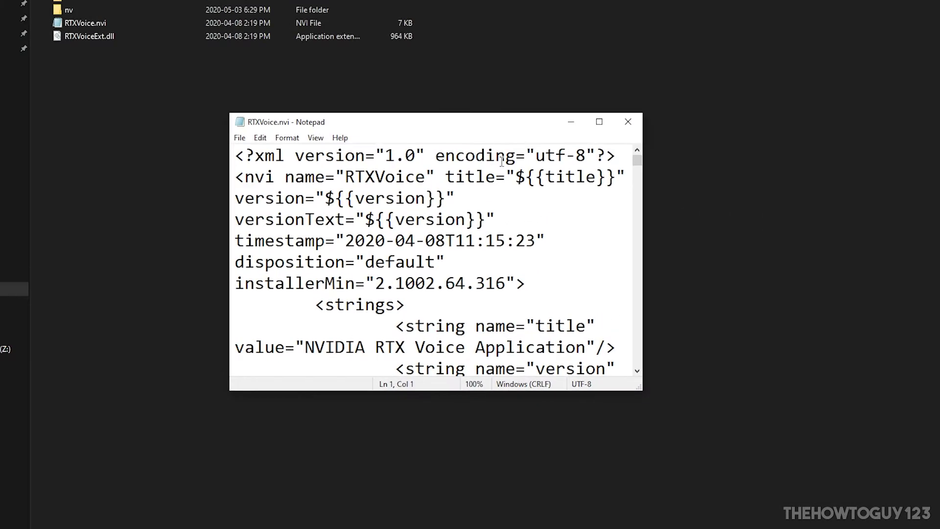
Delete the whole constraints block from RTXVoice.nvi, including its opening and closing tags, then save and close the file.
{"action": "left_click", "coordinate": [599, 121]}
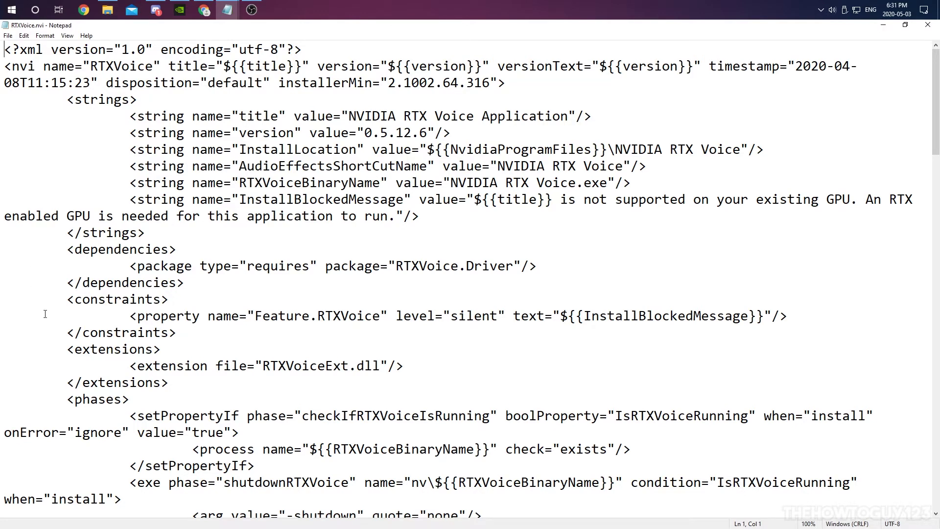
{"action": "mouse_move", "coordinate": [65, 299]}
{"action": "left_mouse_down"}
{"action": "mouse_move", "coordinate": [169, 299]}
{"action": "mouse_move", "coordinate": [193, 315]}
{"action": "mouse_move", "coordinate": [194, 328]}
{"action": "left_mouse_up"}
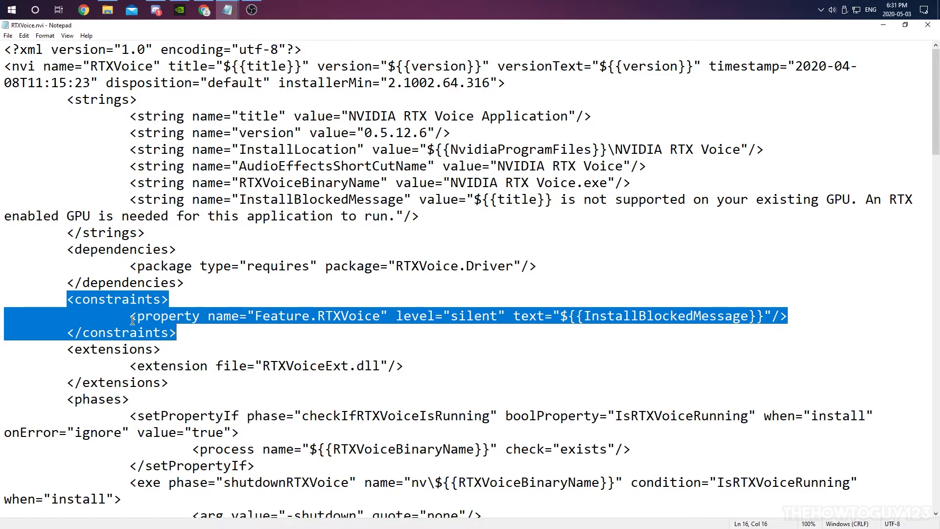
{"action": "key", "text": "Delete"}
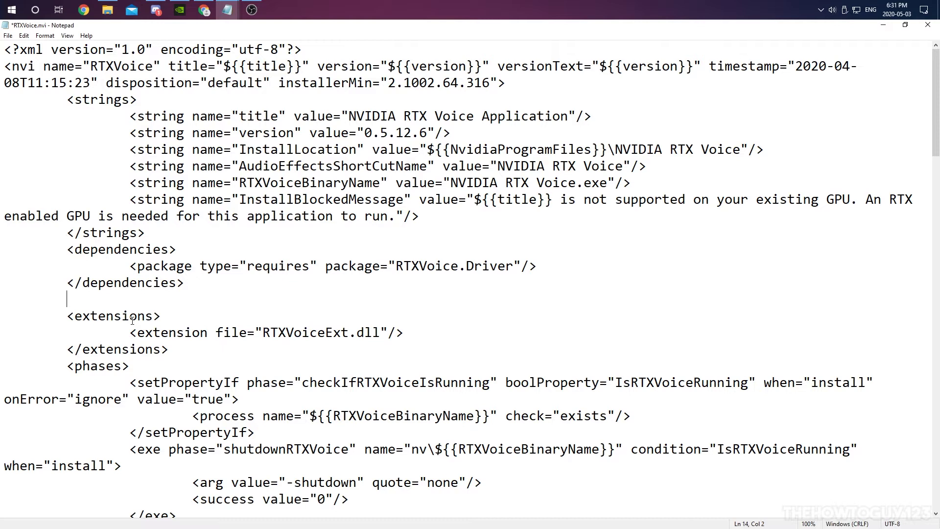
{"action": "left_click", "coordinate": [8, 36]}
{"action": "left_click", "coordinate": [29, 79]}
{"action": "left_click", "coordinate": [928, 25]}
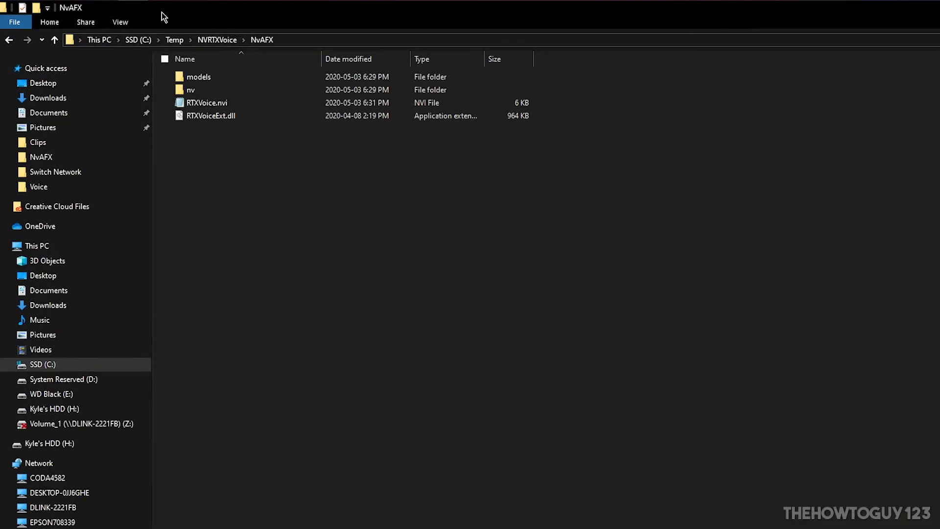
Go up to the NVRTXVoice folder in a smaller window and select the RTX Voice installer on the desktop.
{"action": "left_click", "coordinate": [222, 43]}
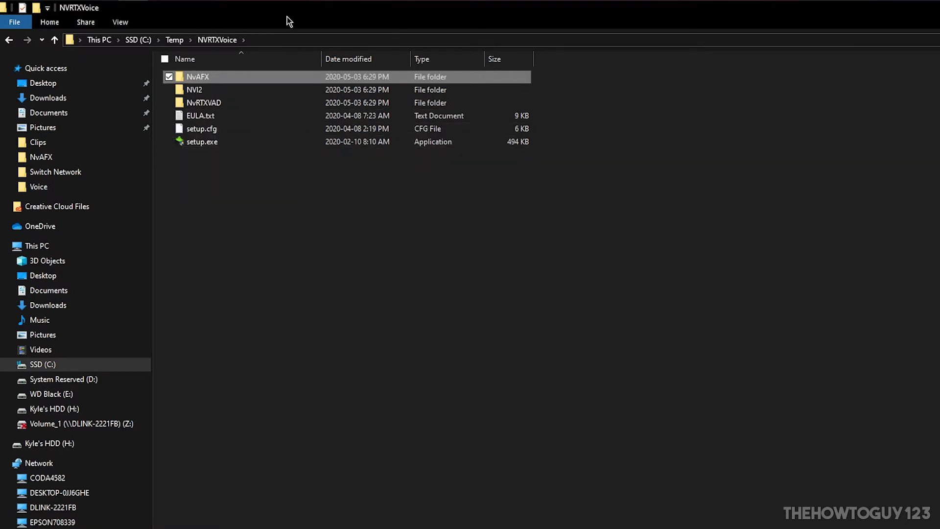
{"action": "double_click", "coordinate": [380, 31]}
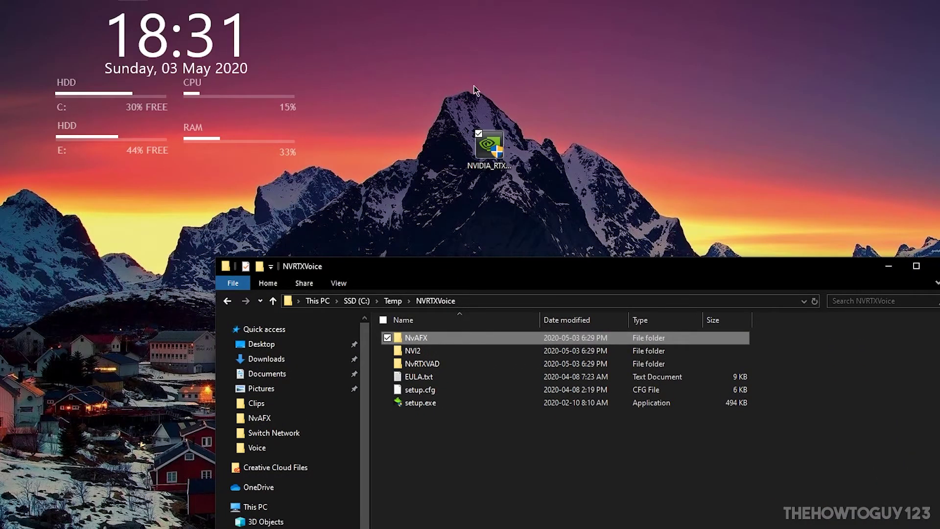
{"action": "left_click", "coordinate": [489, 155]}
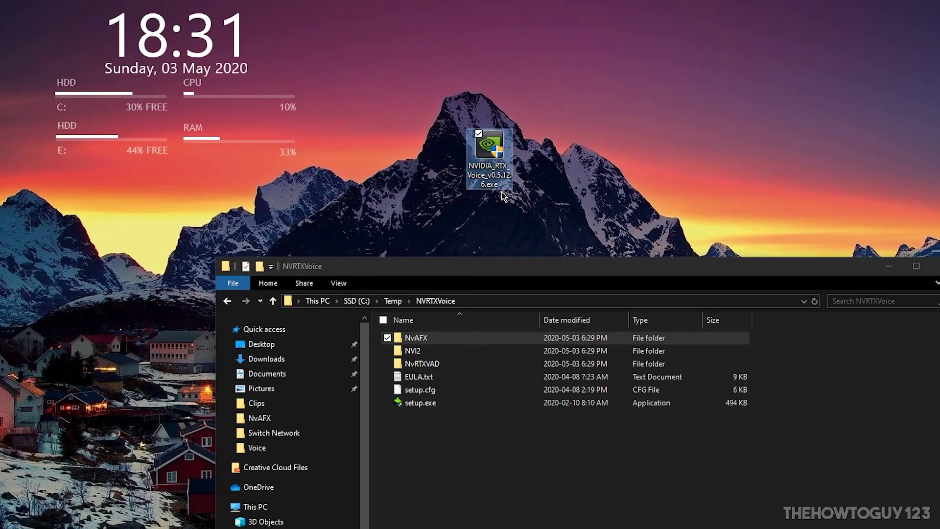
Run setup.exe from the NVRTXVoice folder, accept the NVIDIA license agreement, complete the RTX Voice installation and close the installer.
{"action": "left_click_drag", "start_coordinate": [424, 262], "coordinate": [414, 151]}
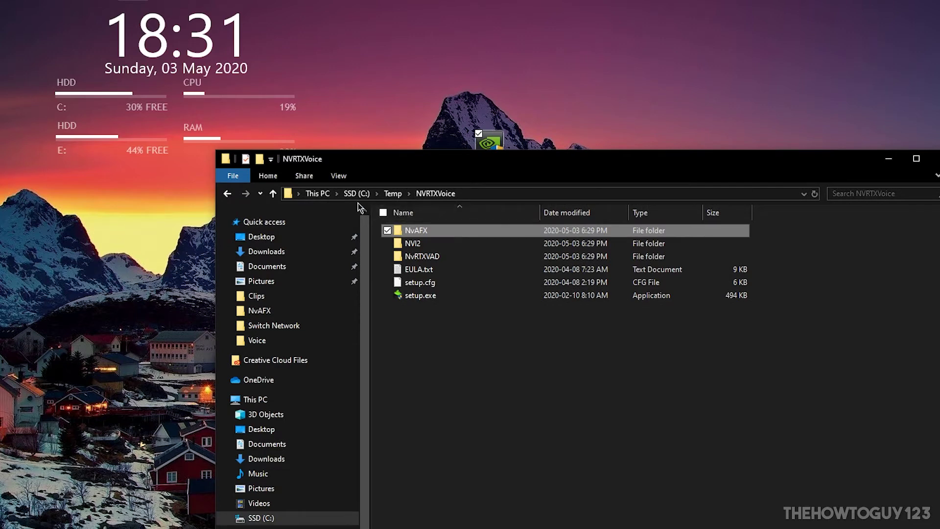
{"action": "left_click", "coordinate": [917, 158]}
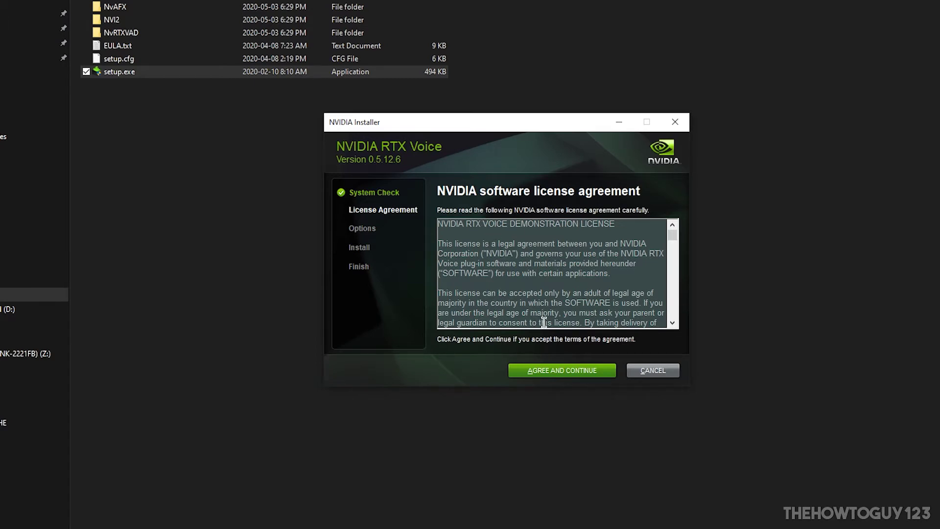
{"action": "left_click", "coordinate": [583, 381]}
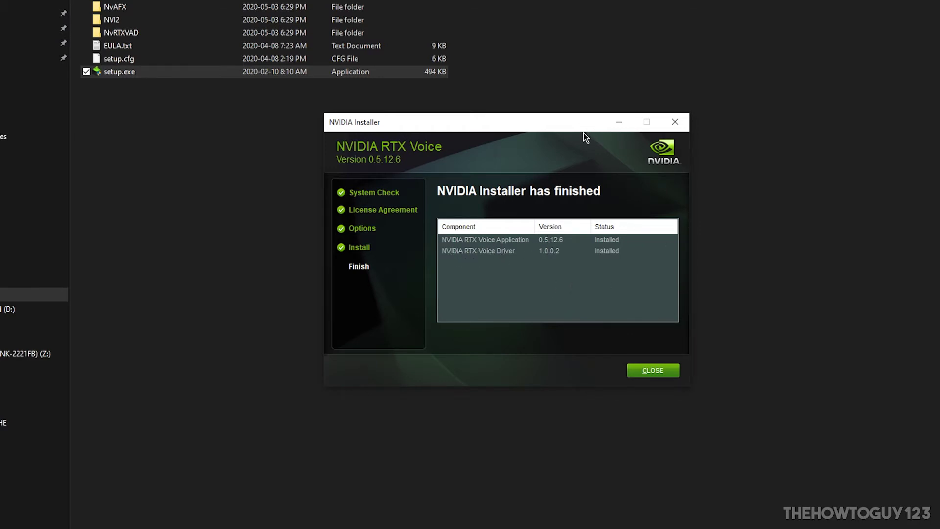
{"action": "left_click", "coordinate": [653, 371]}
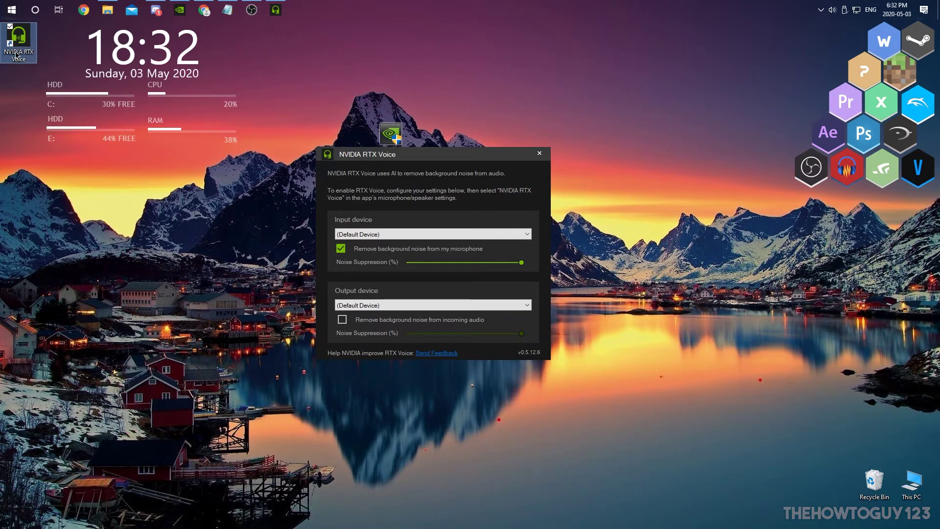
Reposition the RTX Voice shortcut and window on the desktop, and set the input device to Microphone (Blue Snowball).
{"action": "left_click_drag", "start_coordinate": [18, 38], "coordinate": [22, 490]}
{"action": "left_click_drag", "start_coordinate": [369, 158], "coordinate": [360, 131]}
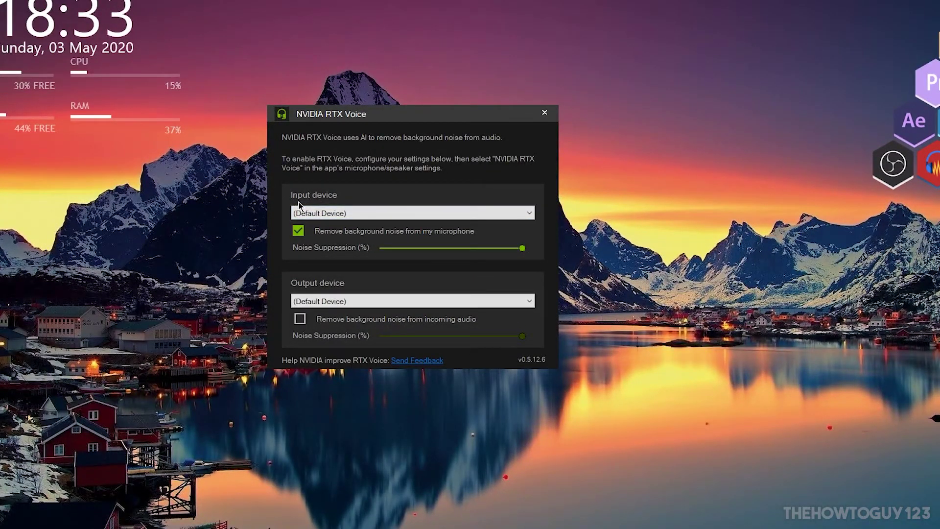
{"action": "left_click", "coordinate": [314, 214]}
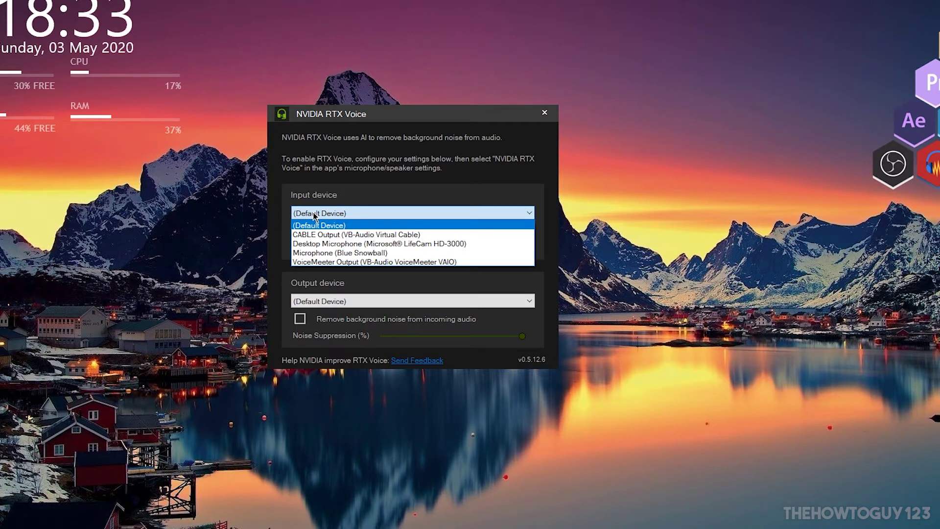
{"action": "left_click", "coordinate": [314, 255]}
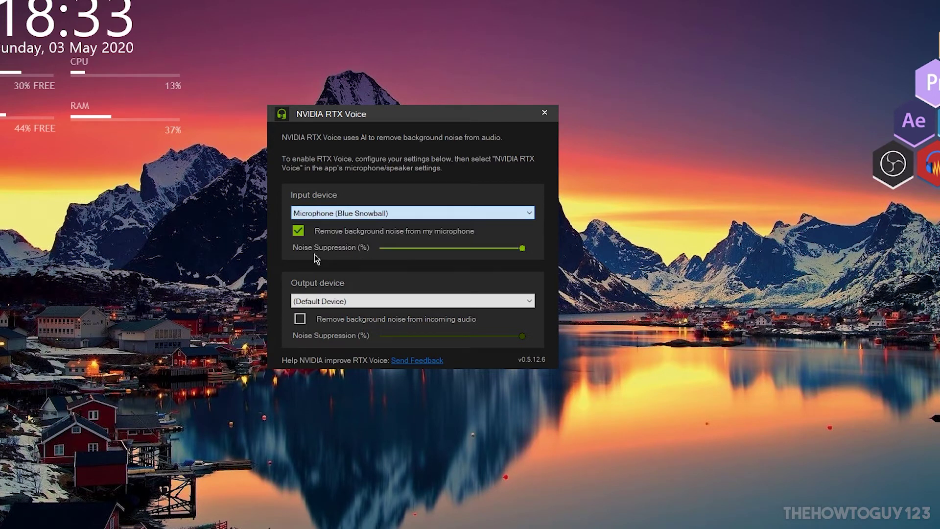
Switch microphone background noise removal off and on again, and lower its noise suppression before returning it to maximum.
{"action": "left_click", "coordinate": [300, 231]}
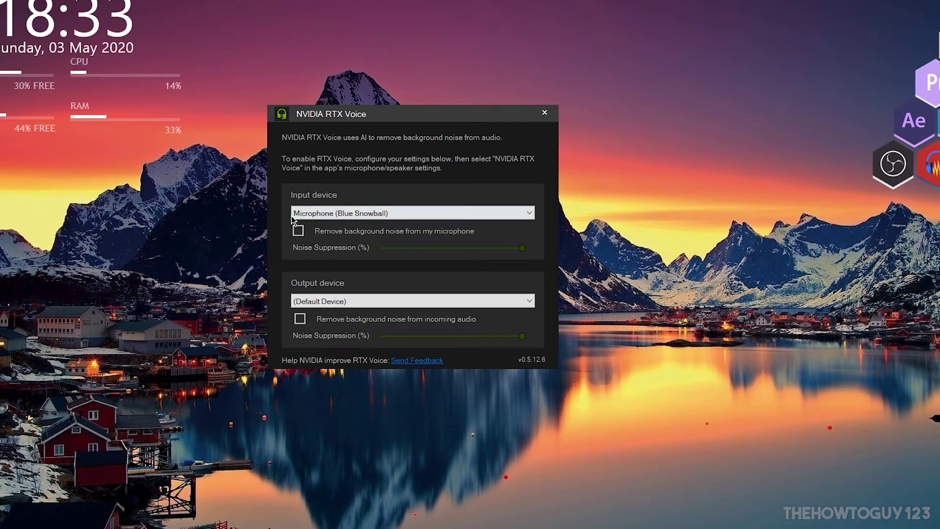
{"action": "left_click", "coordinate": [299, 232]}
{"action": "left_click_drag", "start_coordinate": [523, 248], "coordinate": [406, 261]}
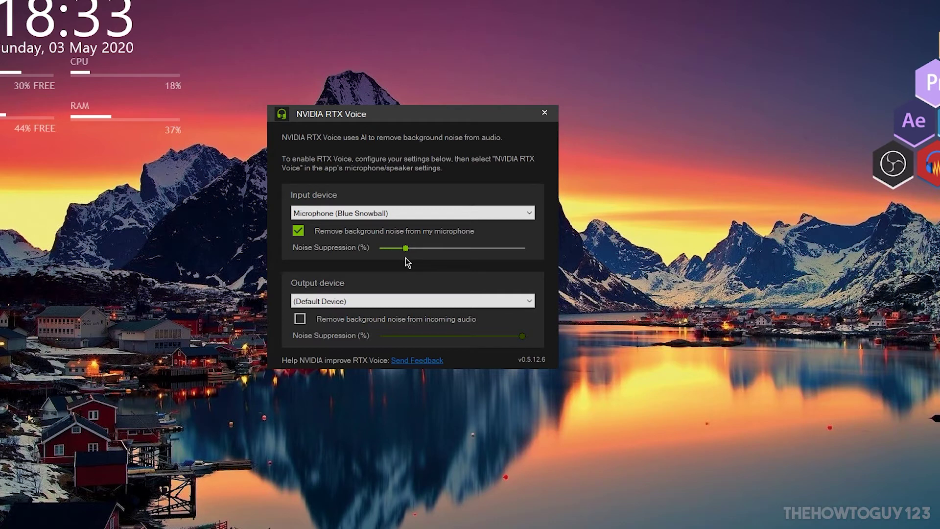
{"action": "left_click_drag", "start_coordinate": [405, 261], "coordinate": [563, 260]}
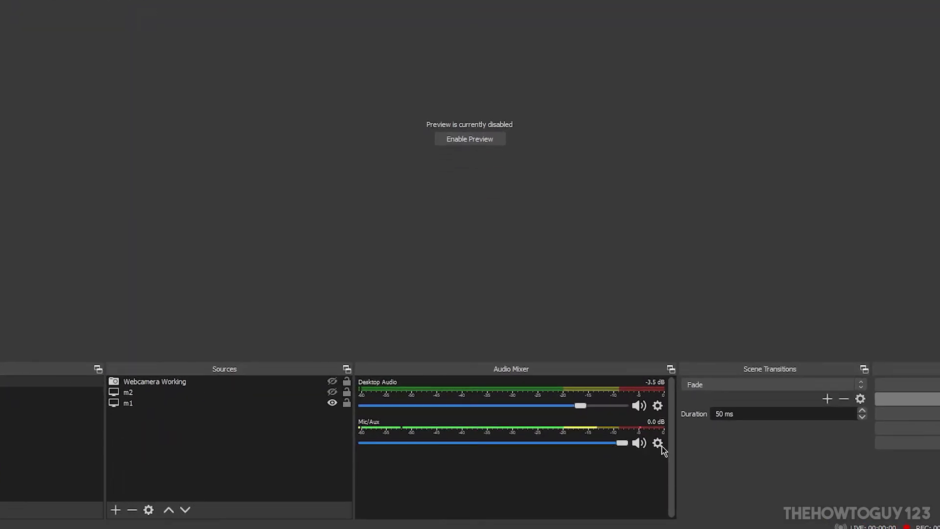
Switch to OBS and set the Mic/Aux source's device to Microphone (NVIDIA RTX Voice), applying the change.
{"action": "left_click", "coordinate": [659, 444]}
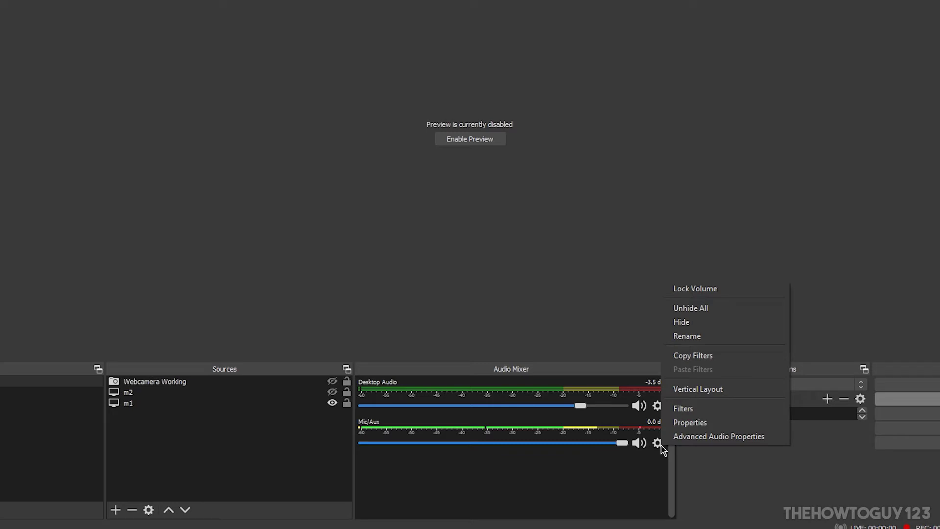
{"action": "left_click", "coordinate": [694, 423]}
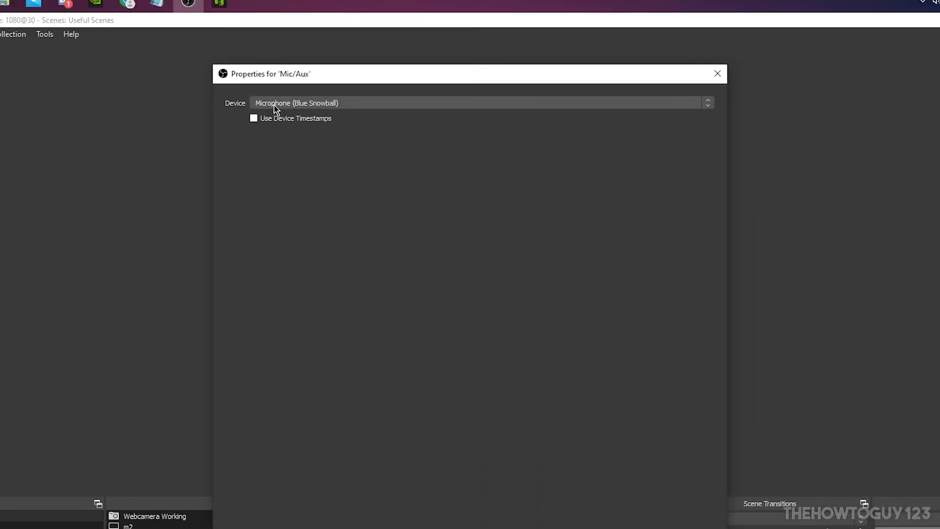
{"action": "left_click", "coordinate": [275, 104]}
{"action": "left_click", "coordinate": [274, 104]}
{"action": "left_click", "coordinate": [275, 104]}
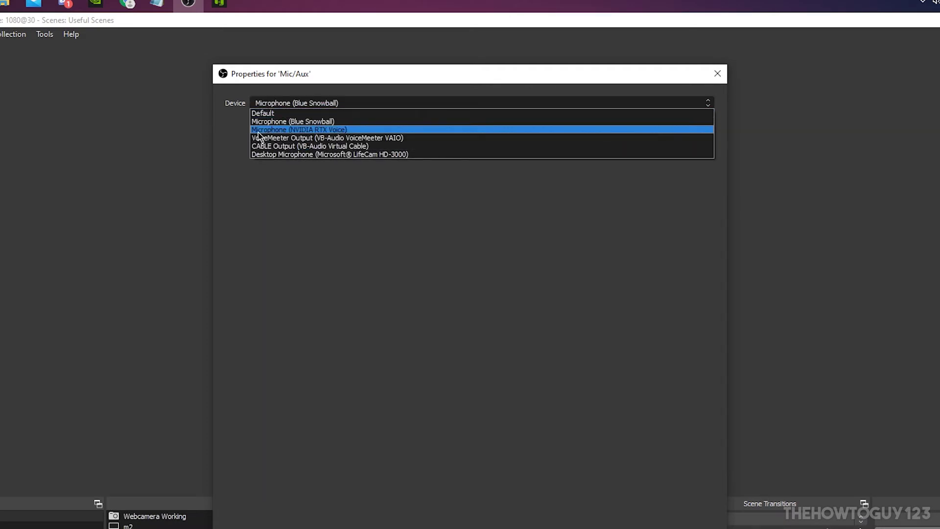
{"action": "left_click", "coordinate": [348, 129]}
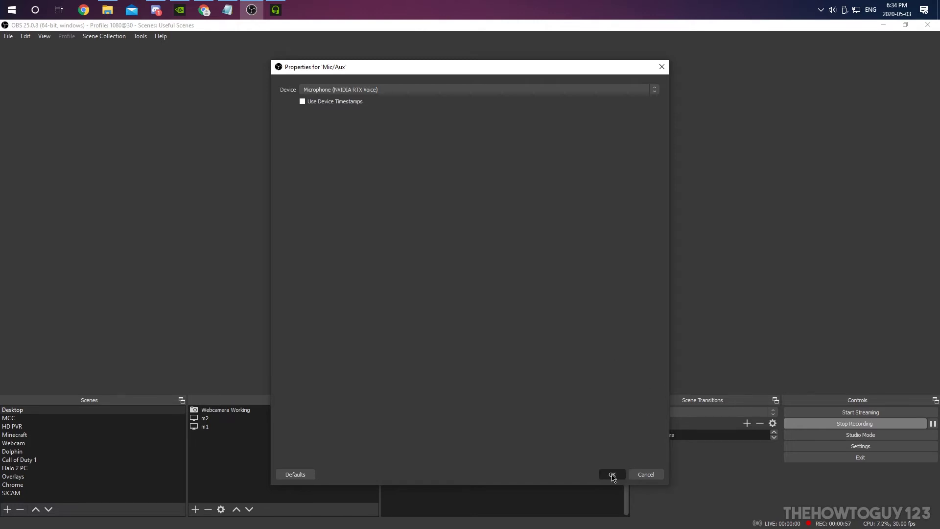
{"action": "left_click", "coordinate": [613, 475]}
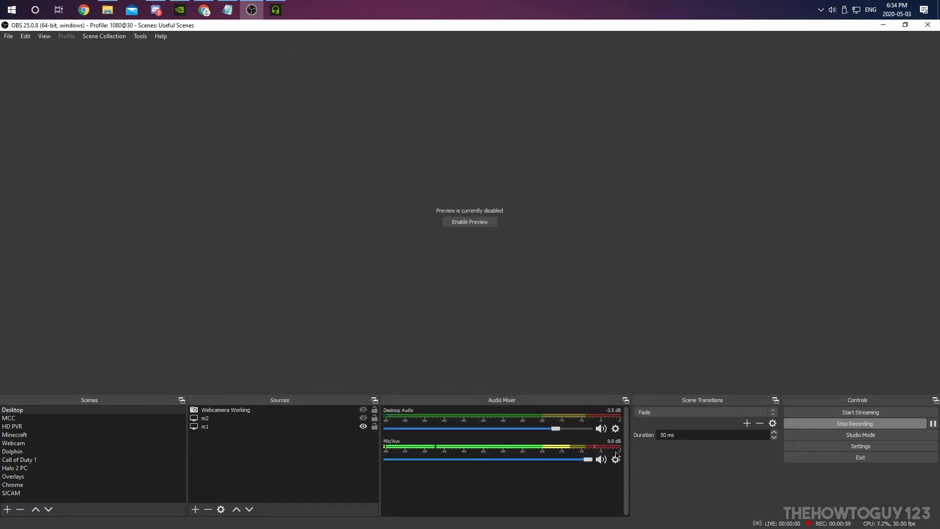